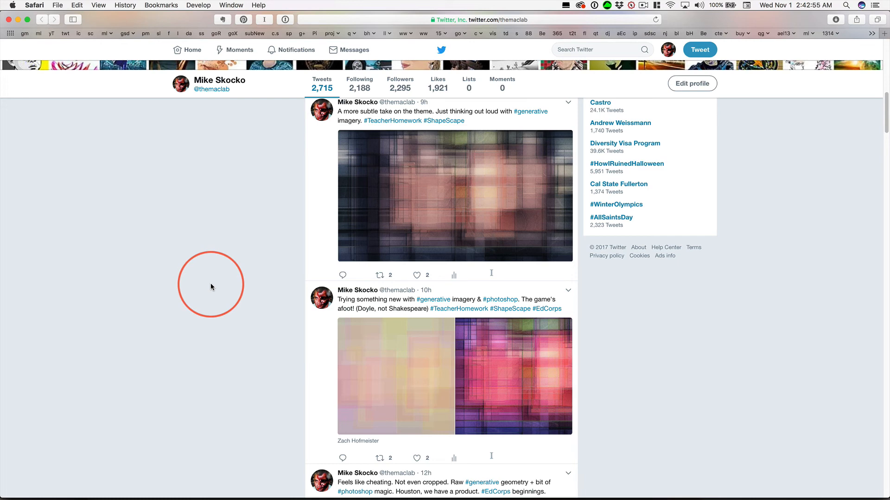
- Switch to Photoshop and hide Layer 4, Layer 2 and Layer 3, leaving only Layer 1 visible
key("super+Tab")
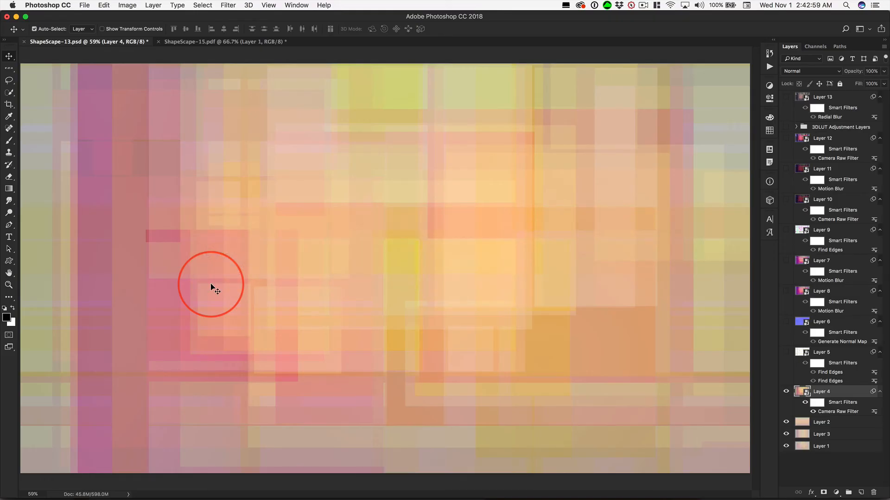
left_click_drag(787, 393, 787, 435)
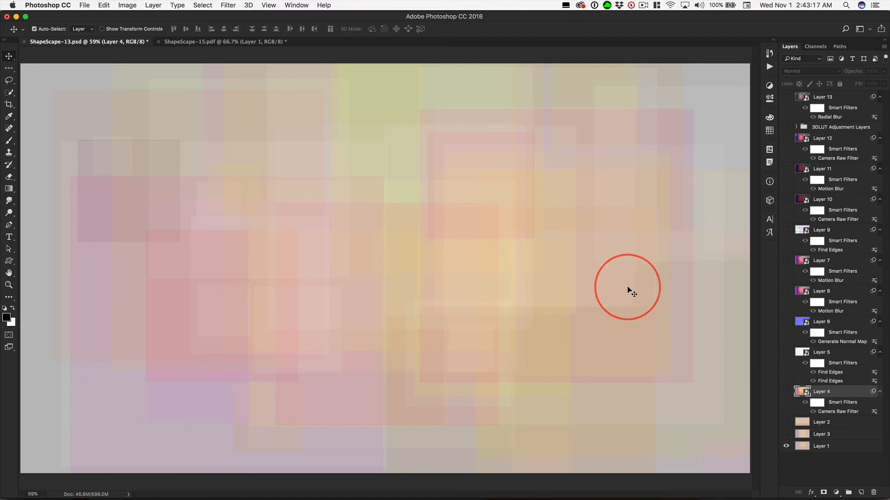
- Show Layer 3 and preview it in Normal blending mode, restoring its mode to Darken
left_click(786, 435)
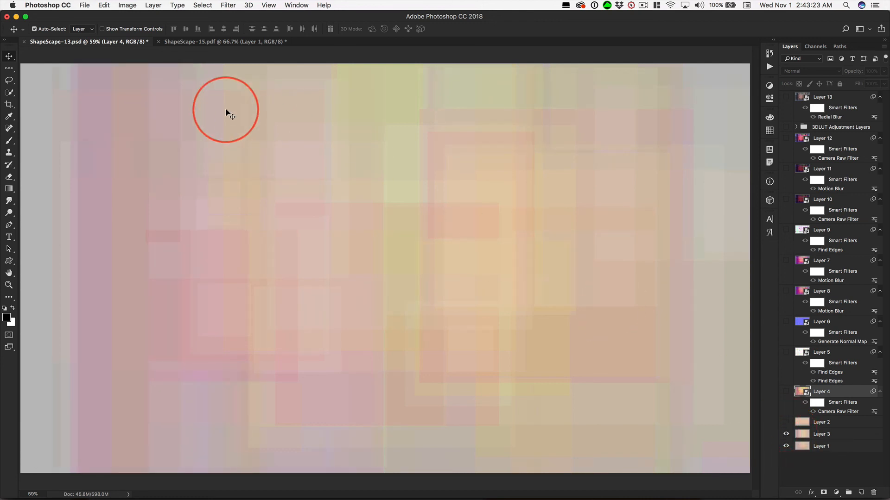
left_click(849, 434)
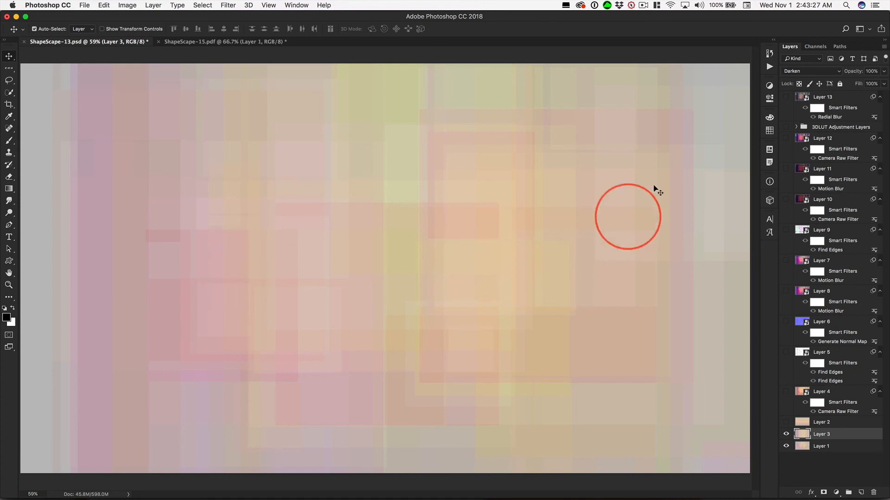
left_click(805, 71)
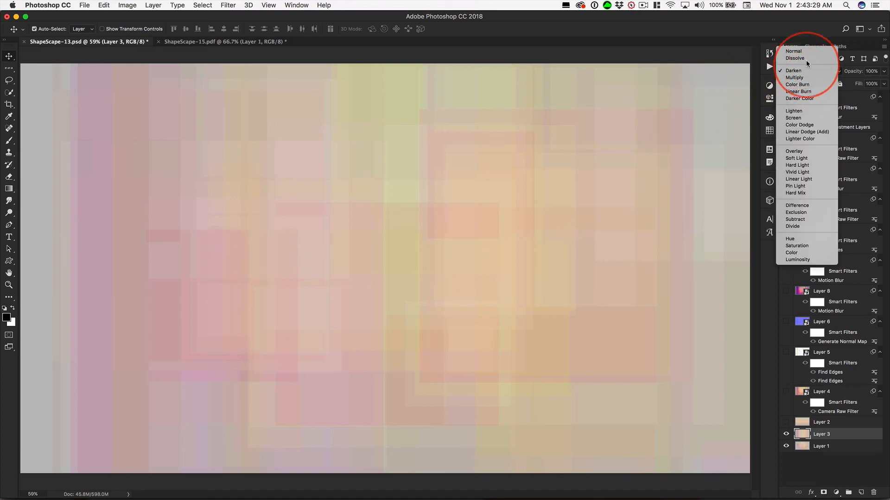
left_click(805, 50)
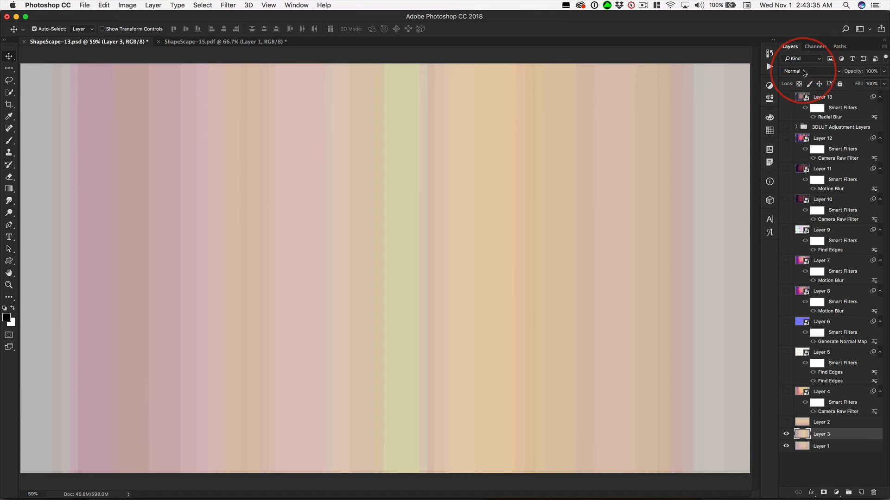
left_click(808, 71)
left_click(801, 91)
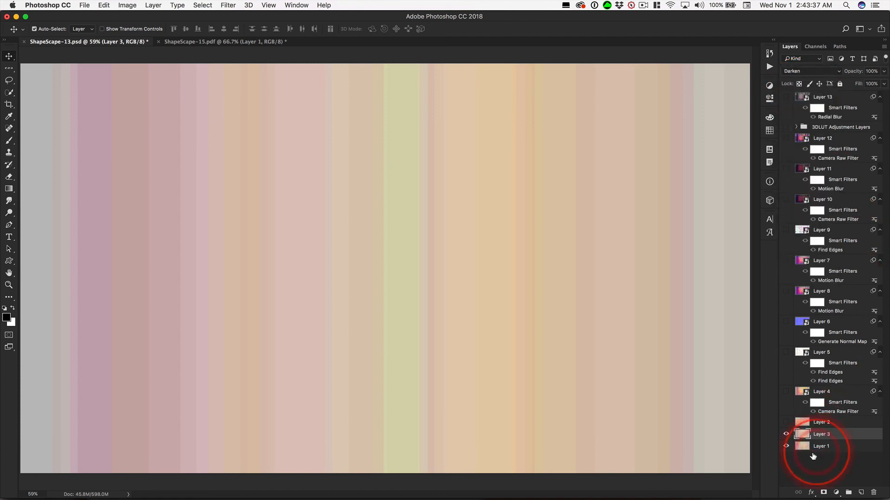
- Show Layer 2 and preview its horizontal bands in Normal blending mode, restoring its mode to Darken
left_click(786, 422)
left_click(823, 428)
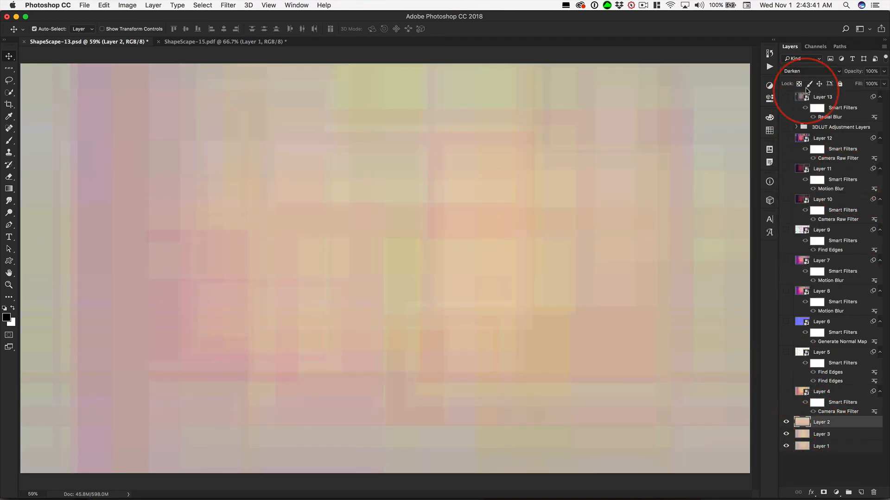
left_click(806, 71)
left_click(804, 52)
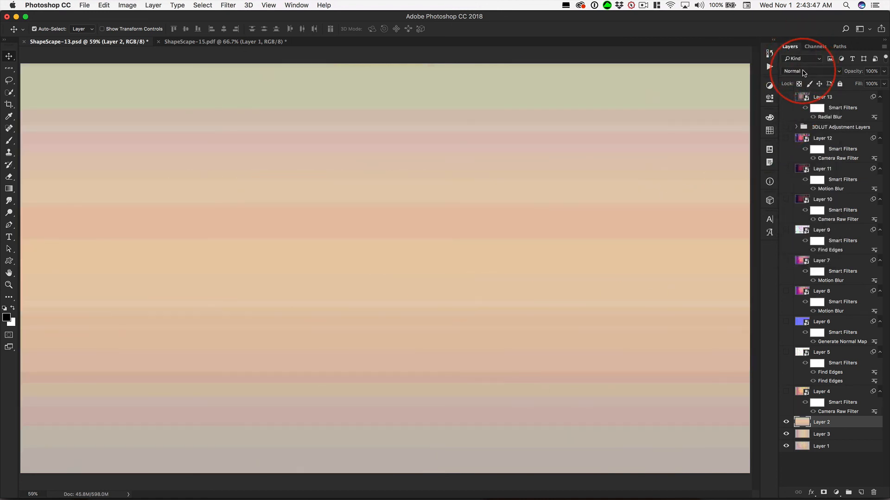
left_click(803, 72)
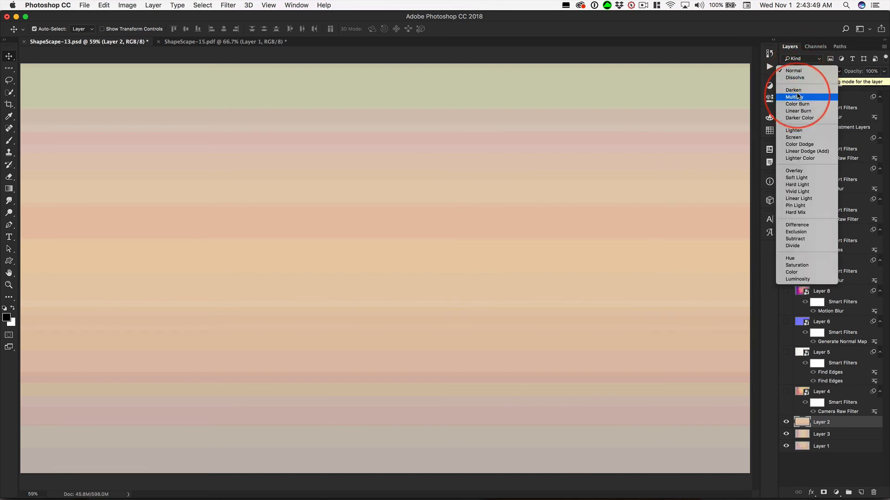
left_click(793, 90)
- Show Layer 4 with its Camera Raw Filter, Layer 5 with Find Edges, and Layer 6 with Generate Normal Map
left_click(786, 392)
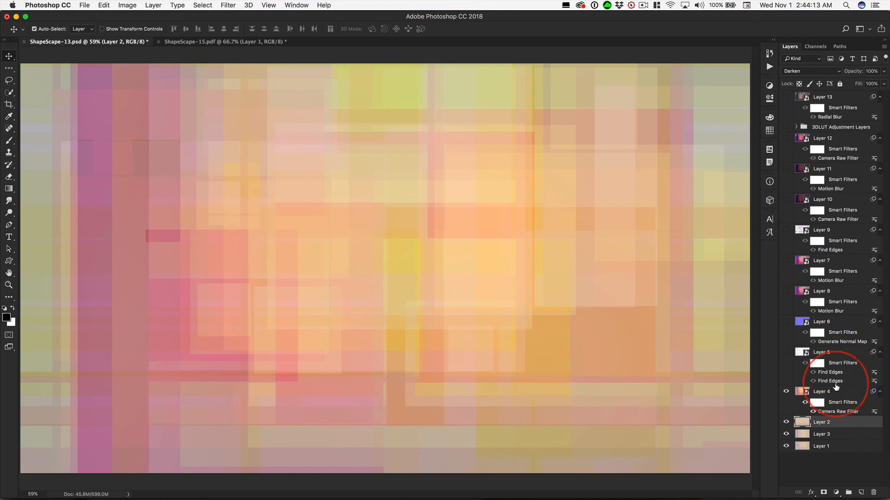
left_click(786, 353)
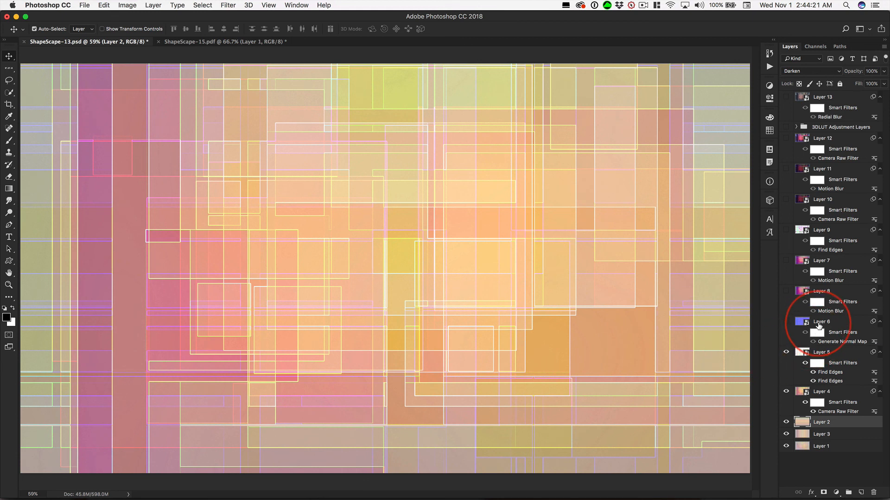
left_click(786, 322)
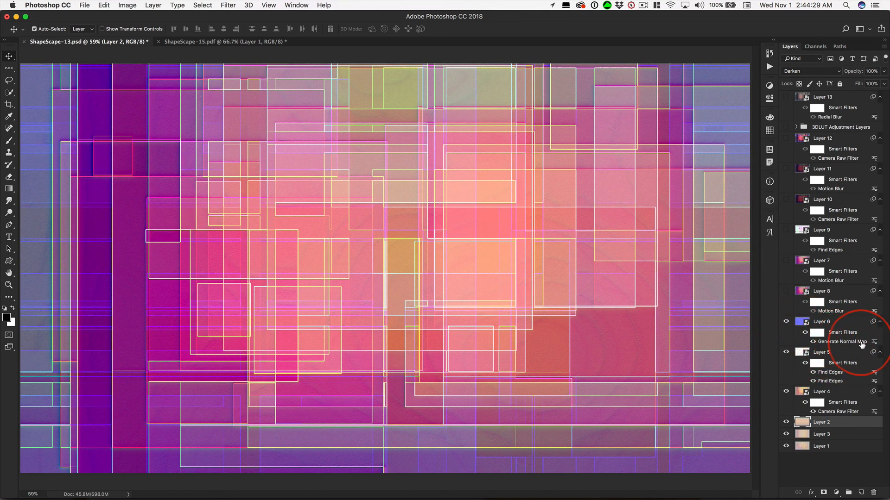
left_click(230, 5)
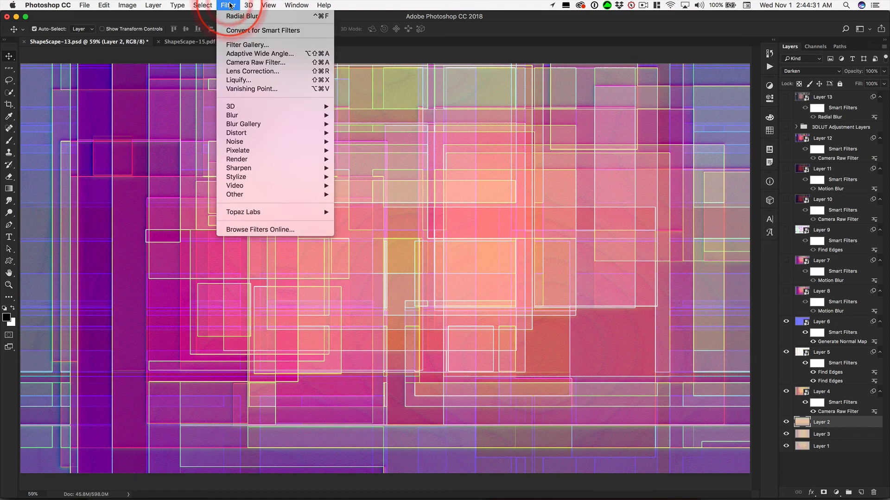
mouse_move(251, 107)
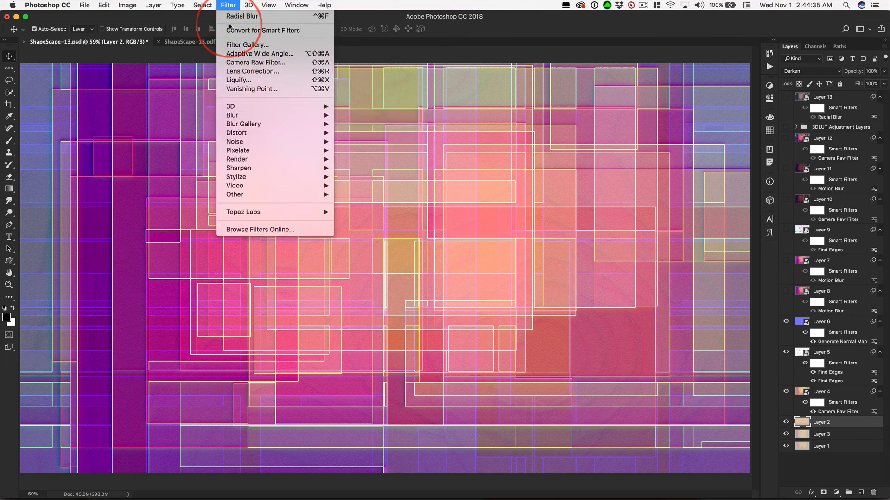
left_click(228, 5)
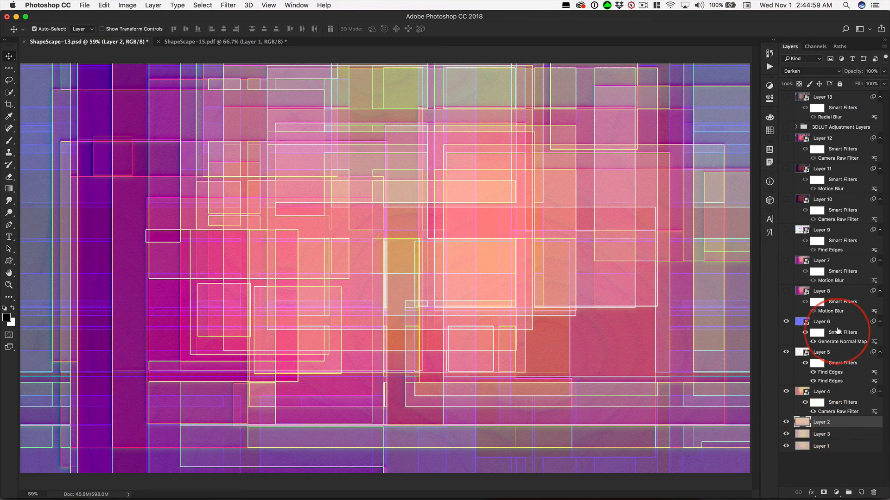
- Show the motion-blurred Layer 8 and Layer 7, plus Layer 9 with its Find Edges filter
left_click(786, 292)
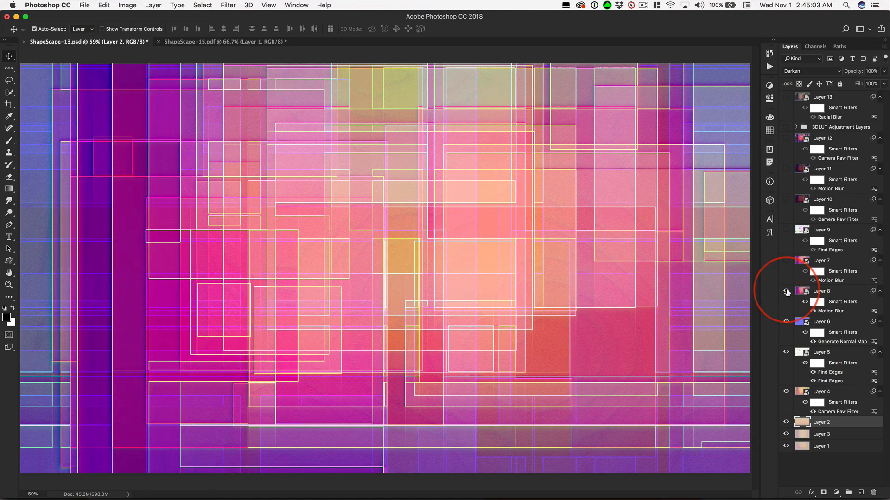
left_click(786, 261)
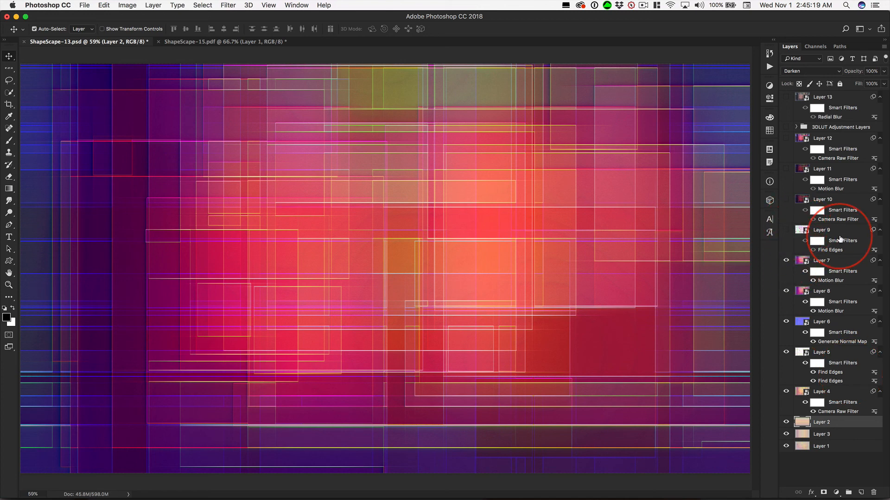
left_click(786, 231)
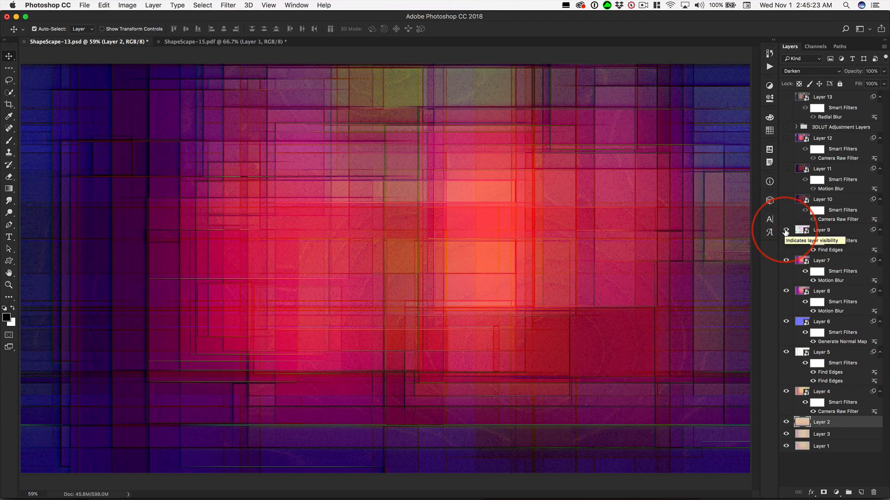
- Select Layer 9 and compare the image with and without it, leaving it visible
left_click(820, 229)
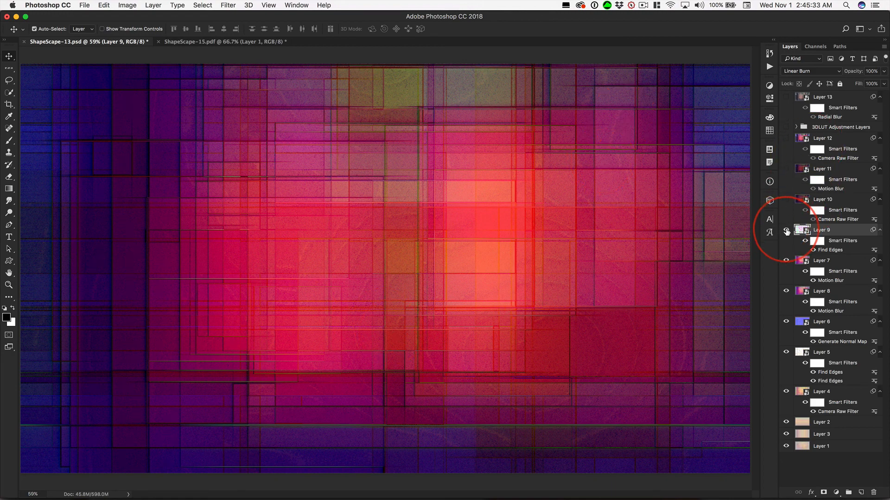
left_click(786, 231)
left_click(786, 231)
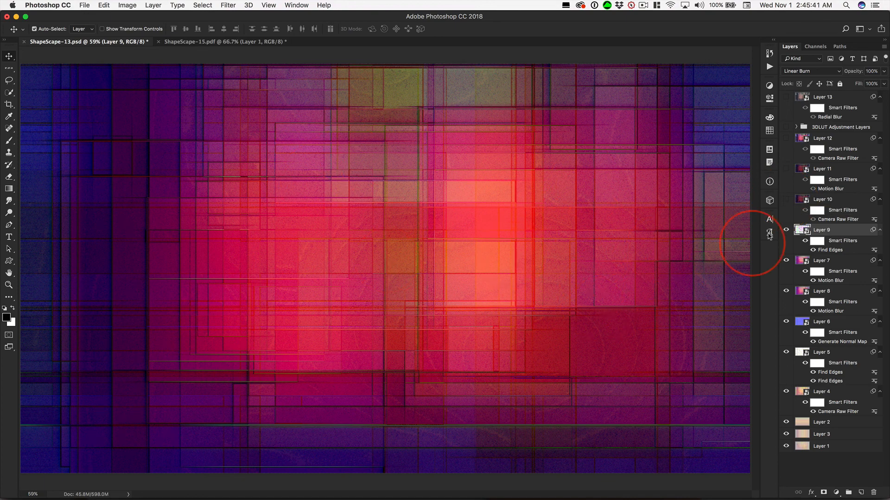
- Show Layer 10, Layer 11, Layer 12 and the 3DLUT Adjustment Layers group
left_click(786, 199)
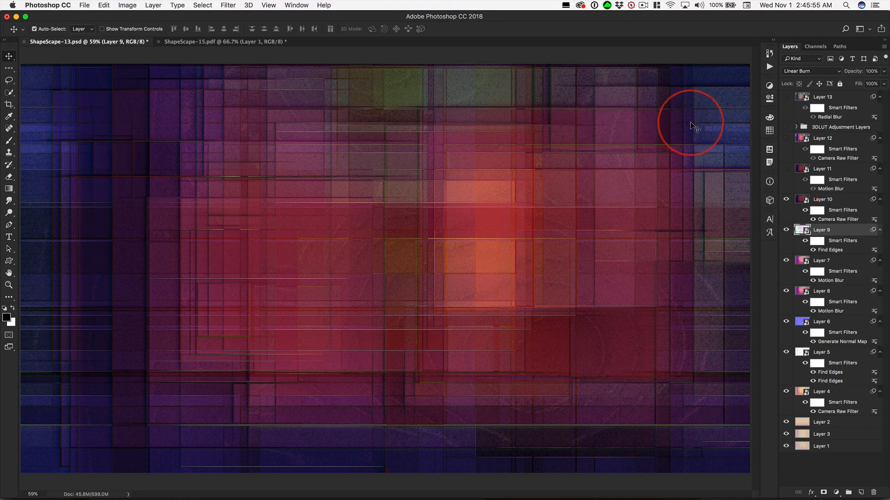
left_click(787, 169)
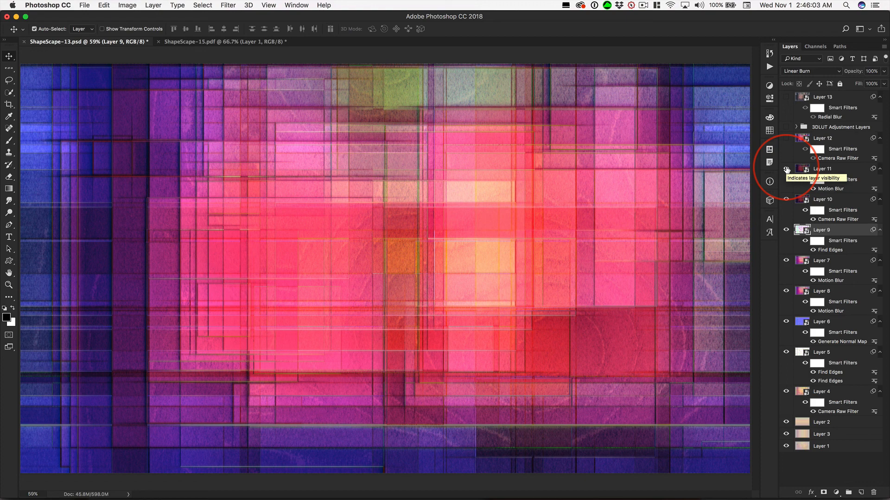
left_click(785, 138)
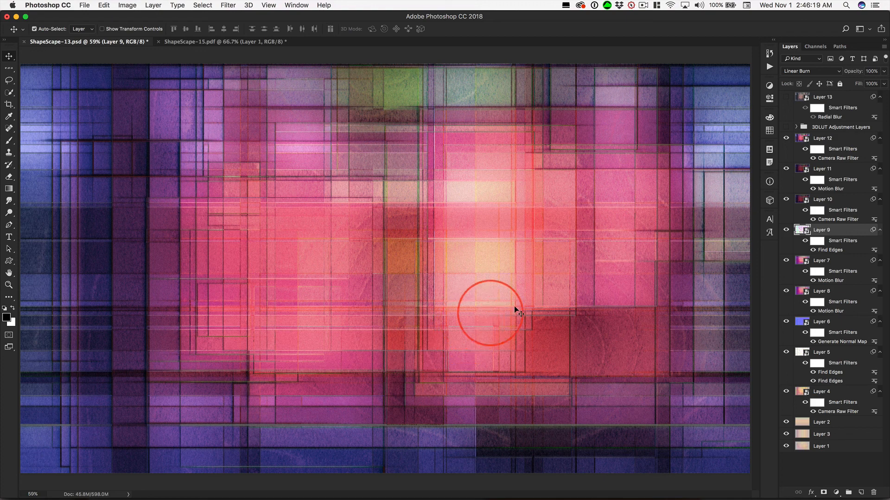
left_click(786, 127)
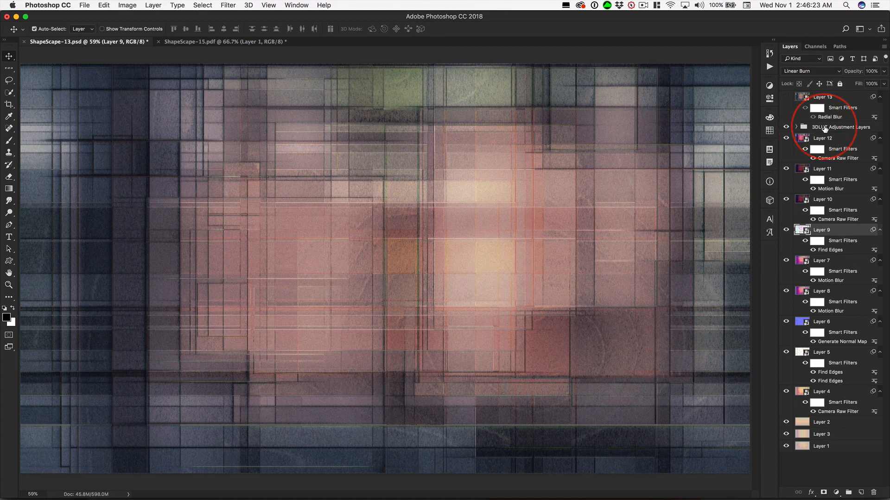
- Preview the Moonlight and 3Strip adjustments in the 3DLUT Adjustment Layers group, comparing with FuturisticBleak off and on, and leave only FuturisticBleak visible
left_click(797, 127)
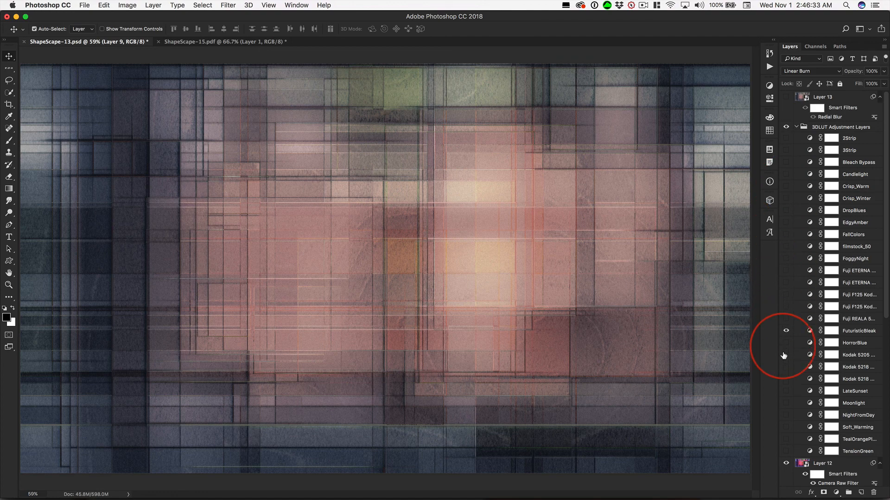
left_click(786, 404)
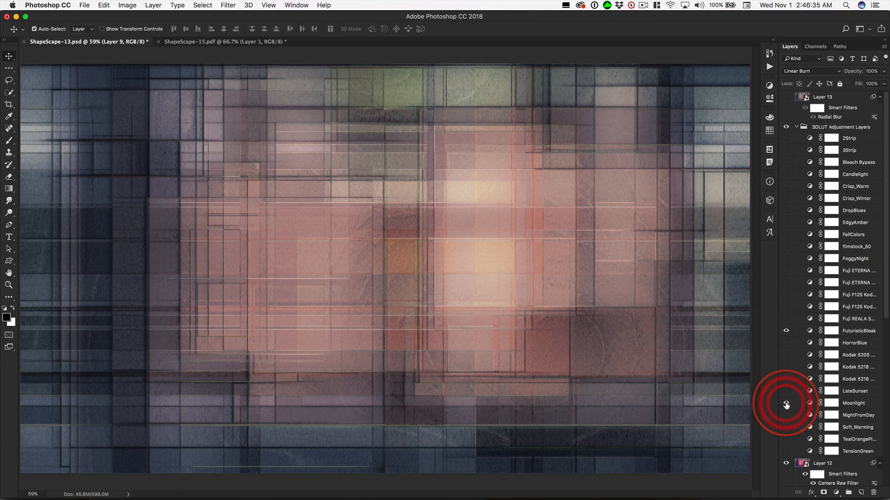
left_click(787, 403)
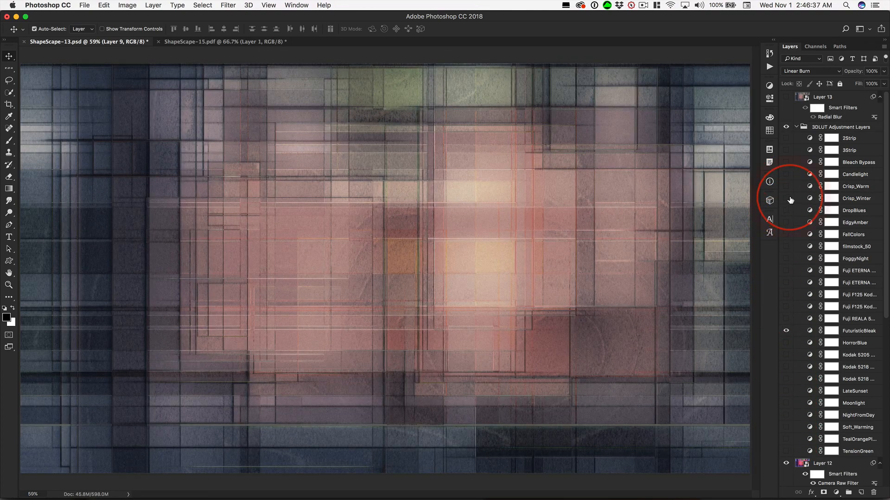
left_click(786, 150)
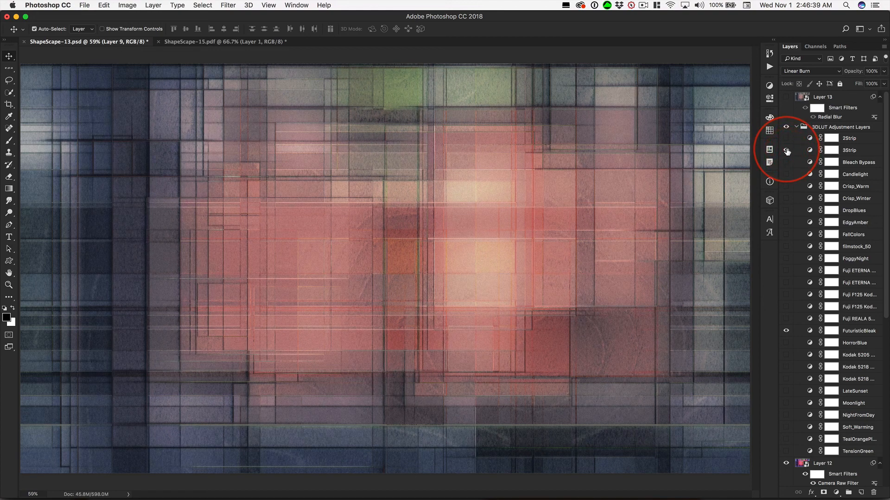
left_click(786, 331)
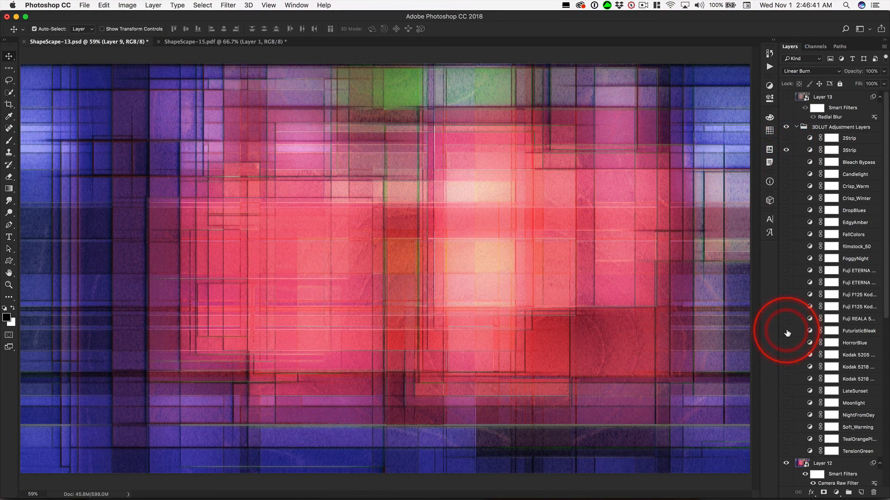
left_click(787, 331)
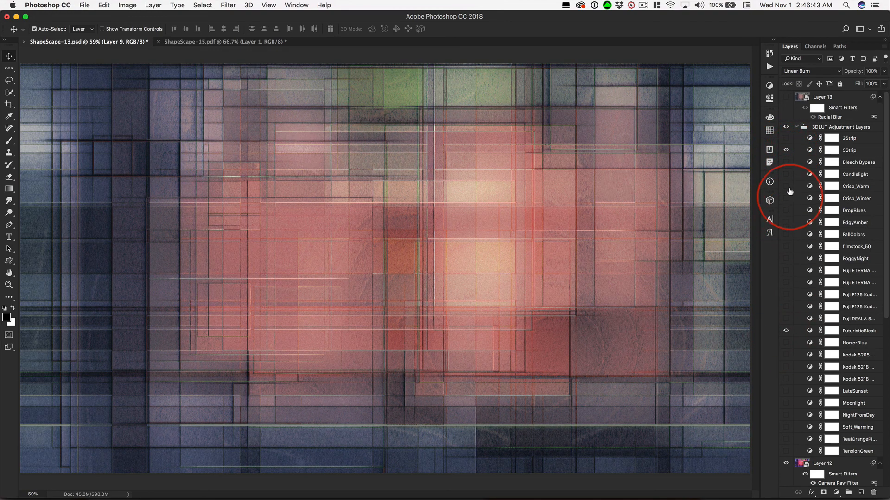
left_click(786, 151)
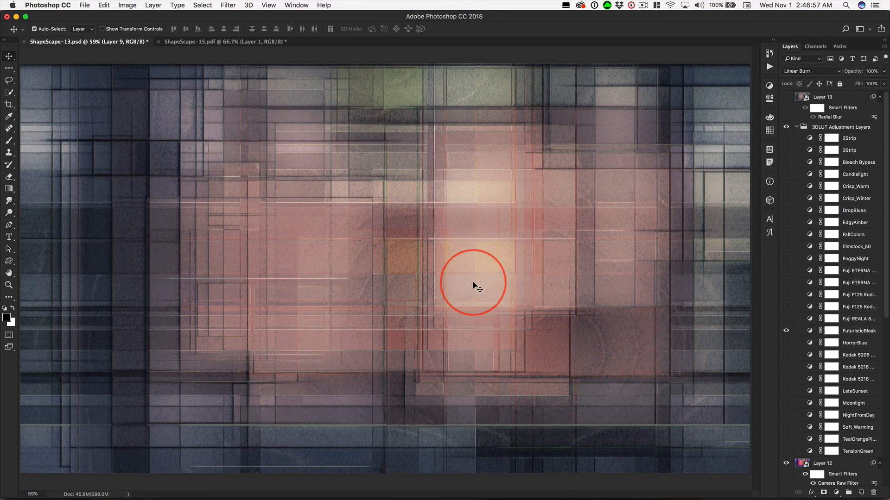
left_click(797, 127)
- Compare the image with and without the 3DLUT Adjustment Layers group, and show Layer 13 with its Radial Blur
left_click(786, 128)
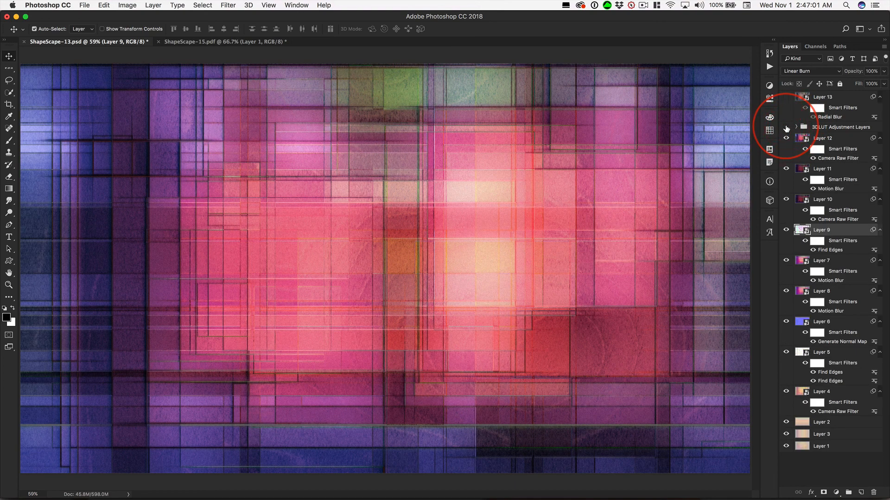
left_click(786, 127)
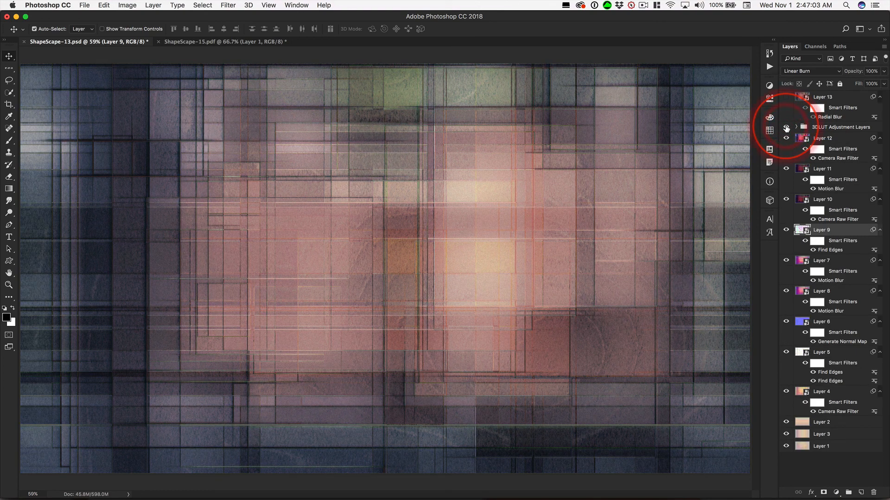
left_click(786, 98)
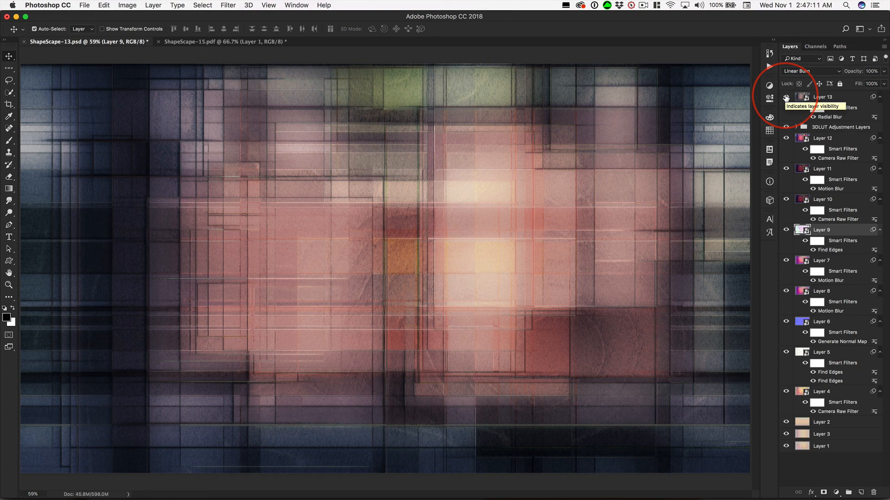
- Compare the image with and without Layer 13, leaving it hidden, and switch to the ShapeScape-15.pdf document
left_click(785, 97)
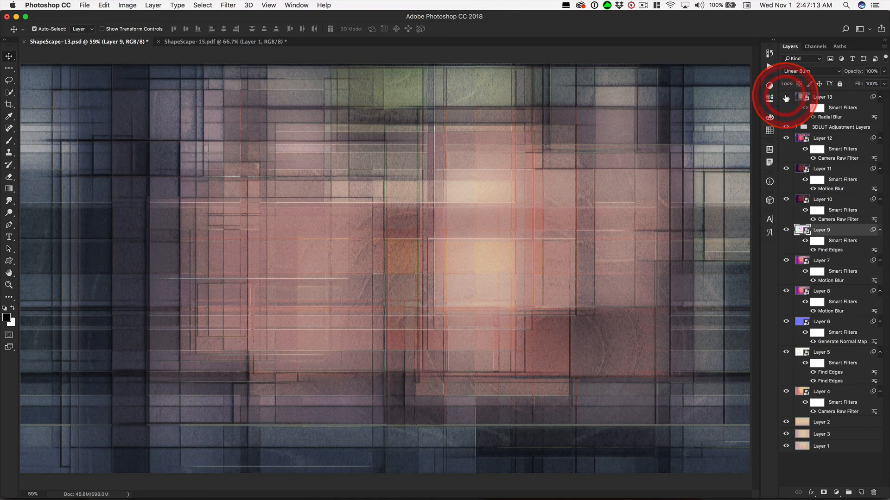
left_click(786, 97)
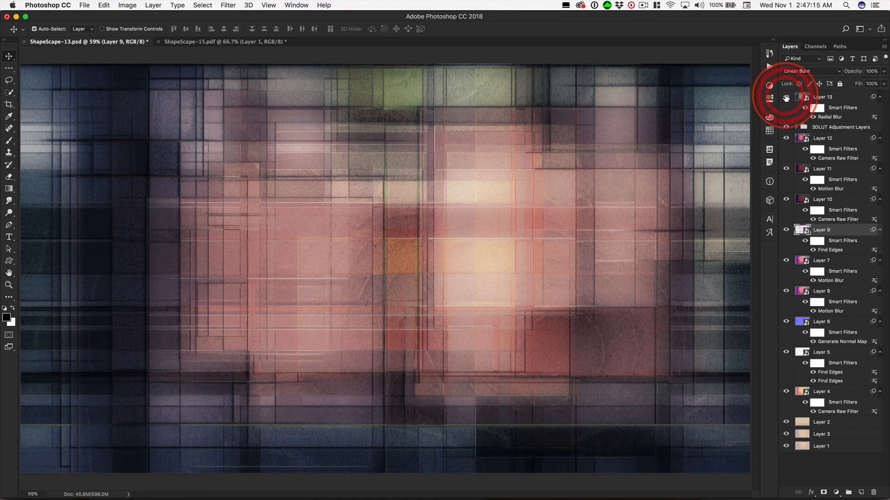
left_click(786, 97)
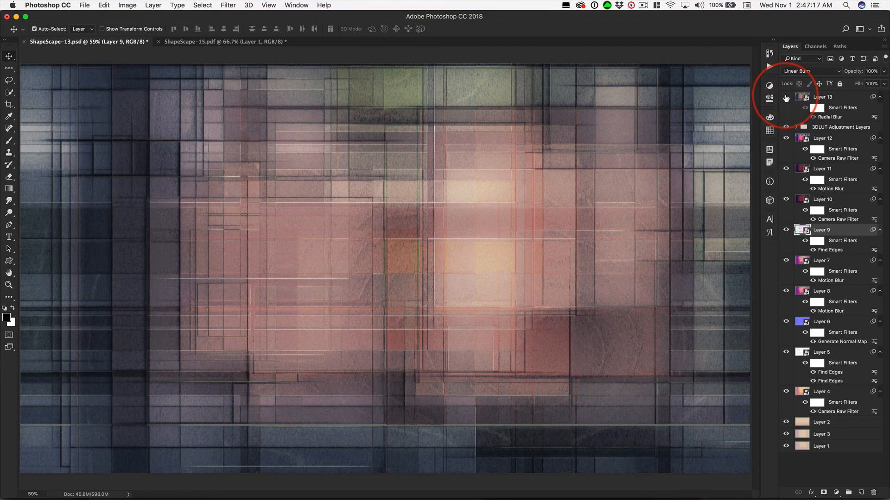
left_click(786, 97)
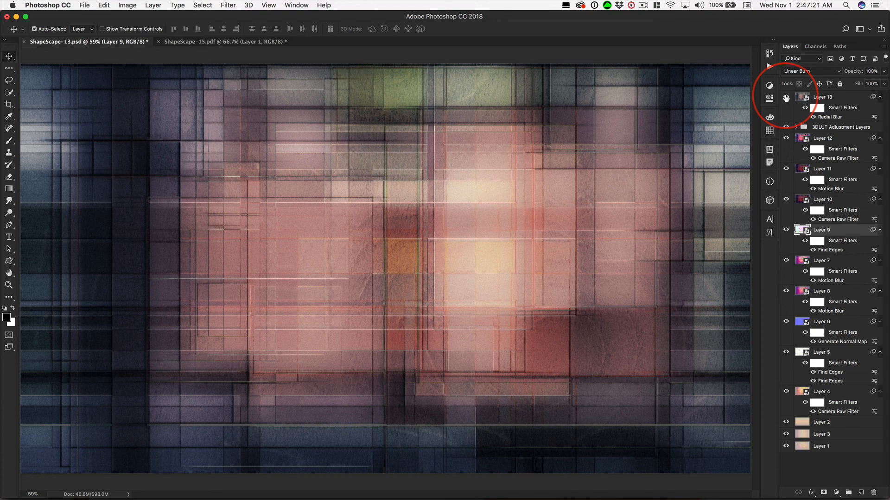
left_click(786, 98)
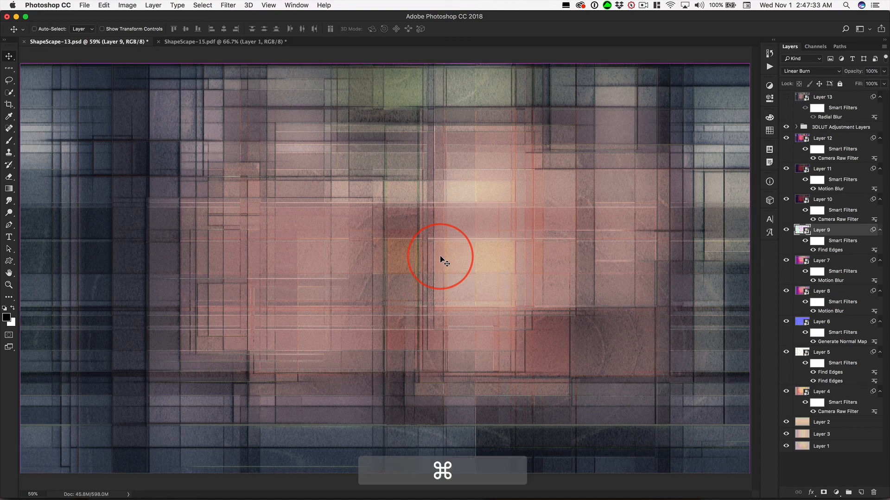
key("super+grave")
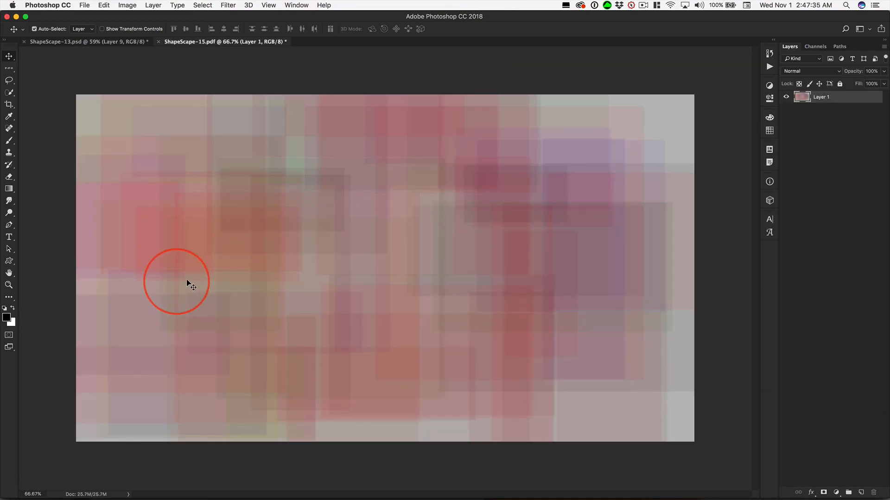